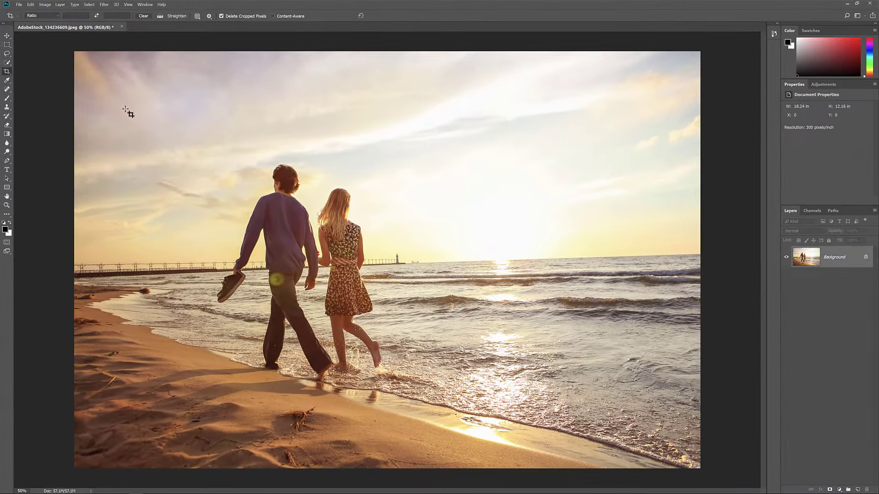
Frame the couple with a crop box, level the horizon, and apply the crop
{"action": "left_click", "coordinate": [128, 112]}
{"action": "left_click_drag", "start_coordinate": [76, 52], "coordinate": [162, 111]}
{"action": "left_click_drag", "start_coordinate": [161, 260], "coordinate": [86, 260]}
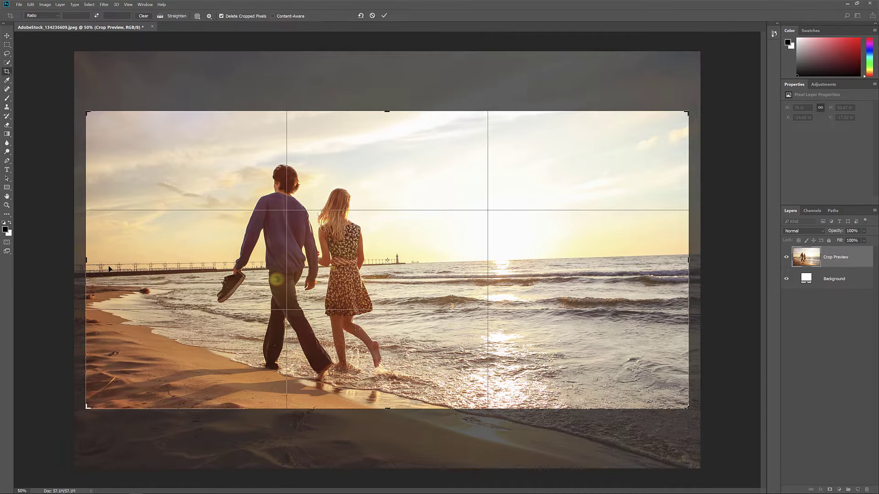
{"action": "key", "text": "ctrl"}
{"action": "left_click_drag", "start_coordinate": [436, 261], "coordinate": [627, 257]}
{"action": "key", "text": "Return"}
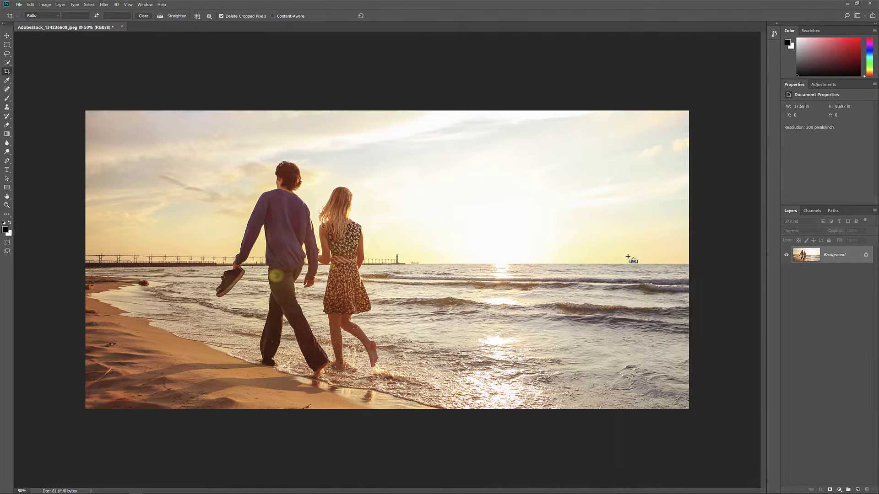
Extend a new crop beyond every photo edge and apply it to add white canvas
{"action": "left_click", "coordinate": [396, 228]}
{"action": "left_click_drag", "start_coordinate": [85, 261], "coordinate": [59, 260]}
{"action": "left_click_drag", "start_coordinate": [388, 111], "coordinate": [393, 86]}
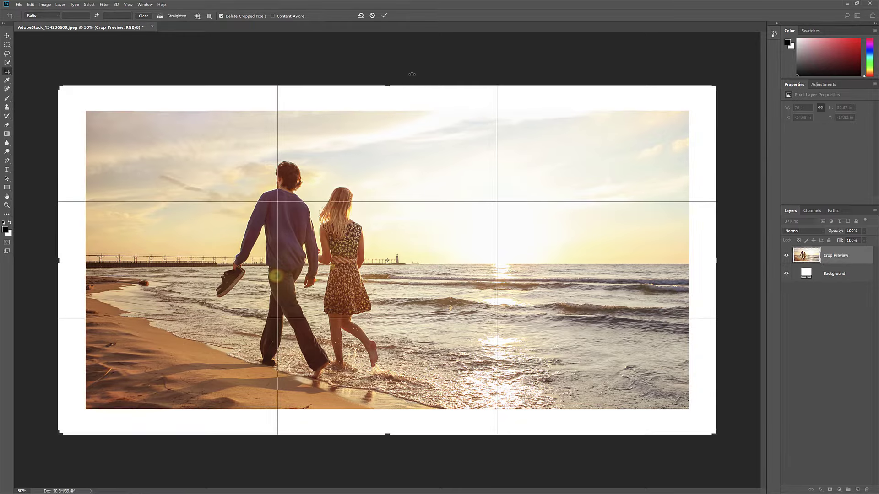
{"action": "key", "text": "Return"}
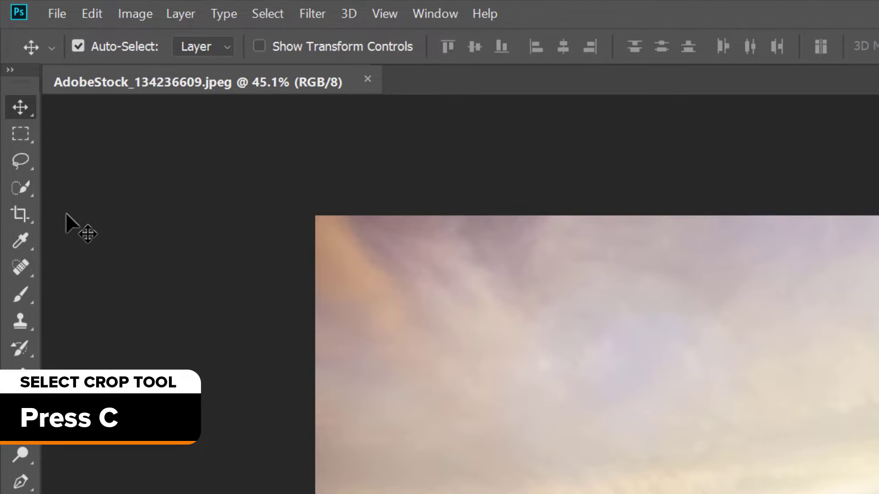
{"action": "key", "text": "c"}
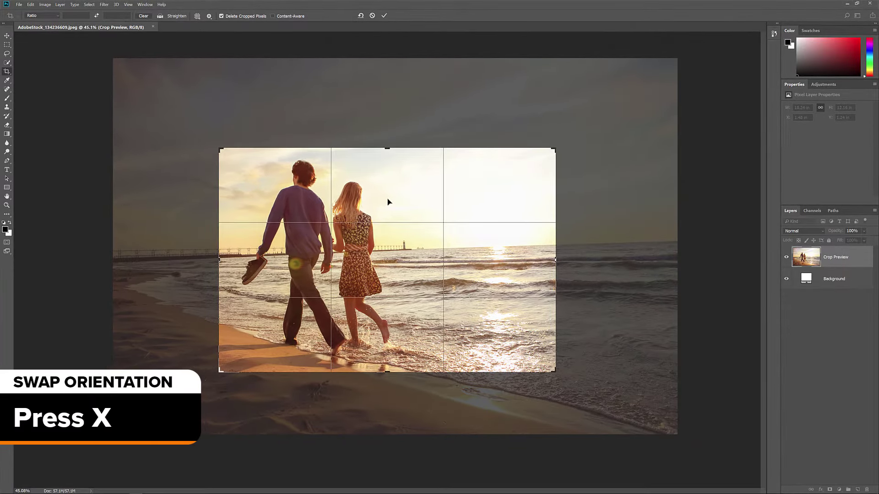
Swap the crop to landscape, toggle the cropped-area view, and reposition the photo, trying Classic mode
{"action": "key", "text": "x"}
{"action": "key", "text": "x"}
{"action": "key", "text": "x"}
{"action": "key", "text": "x"}
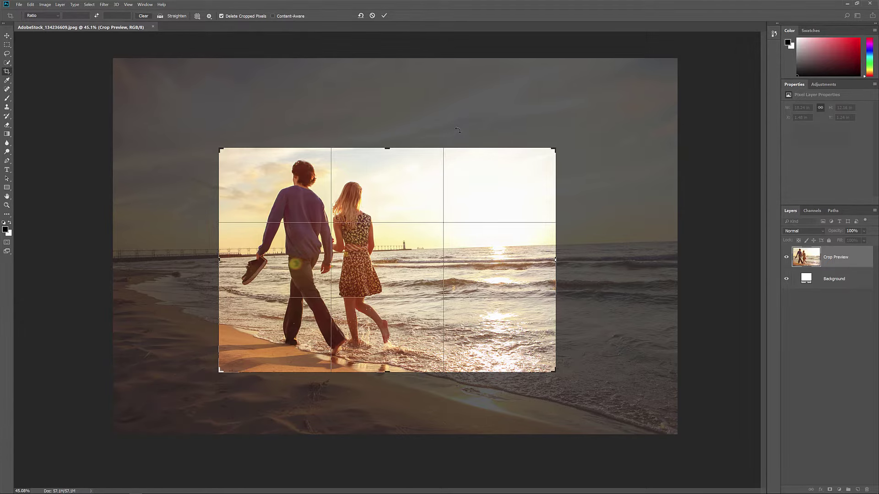
{"action": "key", "text": "h"}
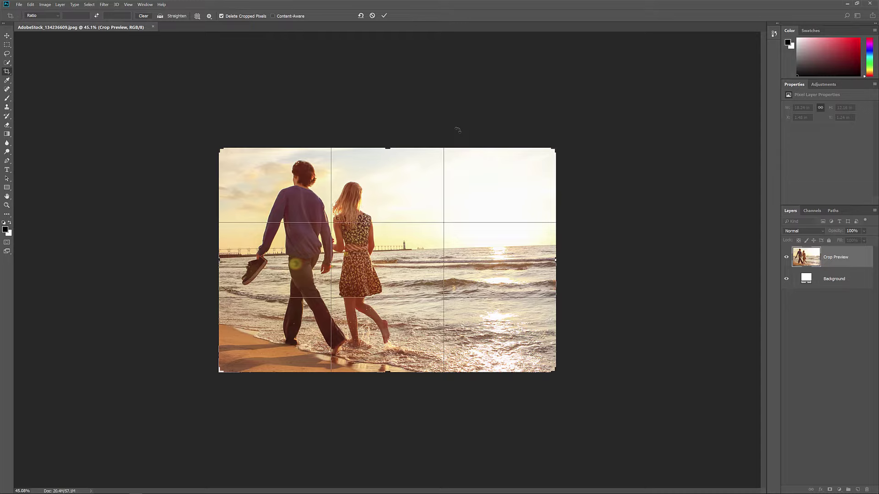
{"action": "key", "text": "h"}
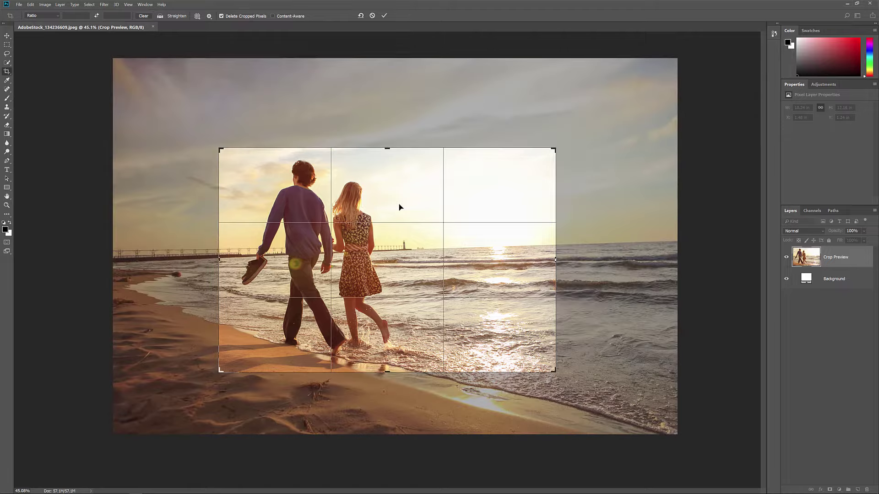
{"action": "mouse_move", "coordinate": [398, 206]}
{"action": "left_mouse_down"}
{"action": "mouse_move", "coordinate": [372, 179]}
{"action": "mouse_move", "coordinate": [434, 191]}
{"action": "mouse_move", "coordinate": [430, 255]}
{"action": "mouse_move", "coordinate": [378, 224]}
{"action": "mouse_move", "coordinate": [446, 194]}
{"action": "mouse_move", "coordinate": [399, 210]}
{"action": "left_mouse_up"}
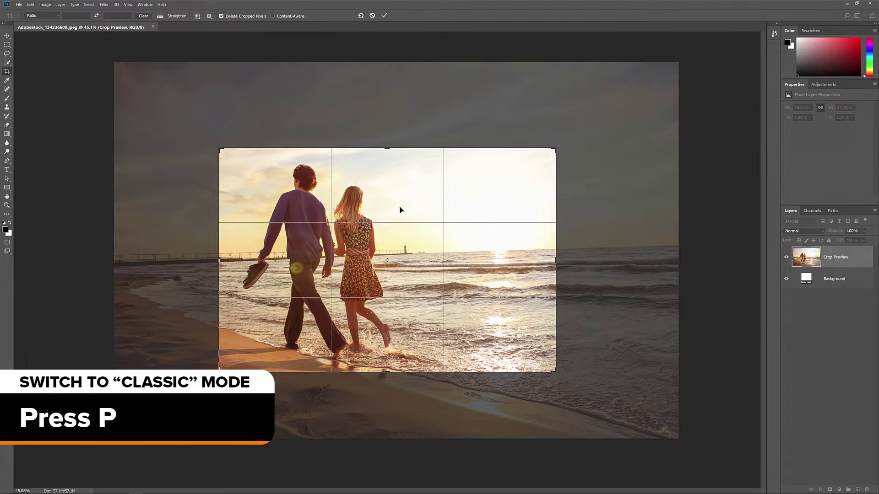
{"action": "key", "text": "p"}
{"action": "mouse_move", "coordinate": [400, 210]}
{"action": "left_mouse_down"}
{"action": "mouse_move", "coordinate": [350, 171]}
{"action": "mouse_move", "coordinate": [427, 168]}
{"action": "mouse_move", "coordinate": [466, 209]}
{"action": "mouse_move", "coordinate": [471, 243]}
{"action": "mouse_move", "coordinate": [376, 240]}
{"action": "mouse_move", "coordinate": [394, 211]}
{"action": "mouse_move", "coordinate": [400, 215]}
{"action": "mouse_move", "coordinate": [394, 200]}
{"action": "mouse_move", "coordinate": [404, 184]}
{"action": "mouse_move", "coordinate": [431, 214]}
{"action": "mouse_move", "coordinate": [397, 216]}
{"action": "left_mouse_up"}
{"action": "key", "text": "p"}
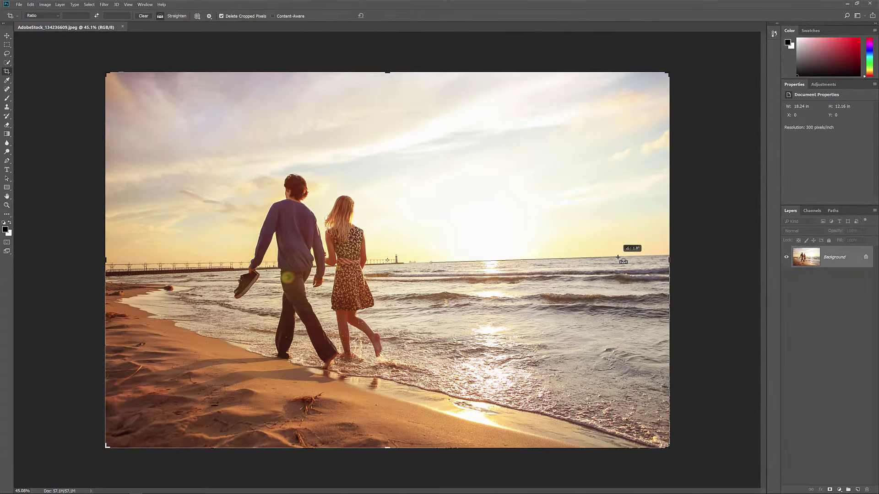
{"action": "left_click_drag", "start_coordinate": [618, 258], "coordinate": [618, 257]}
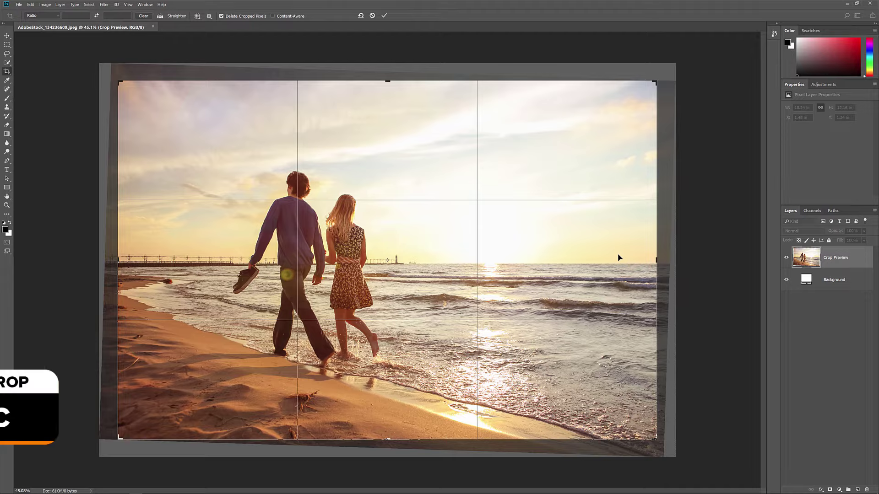
Cancel the pending crop and reposition the photo within a new crop box
{"action": "key", "text": "Escape"}
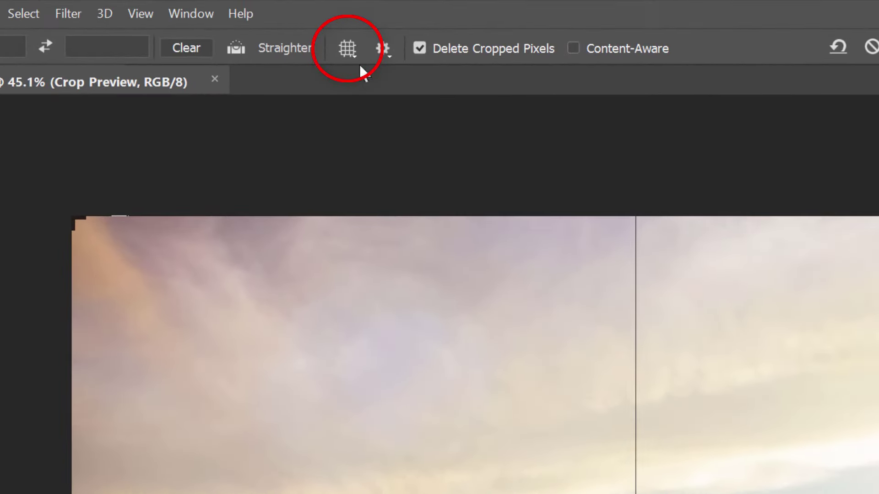
{"action": "left_click", "coordinate": [350, 51]}
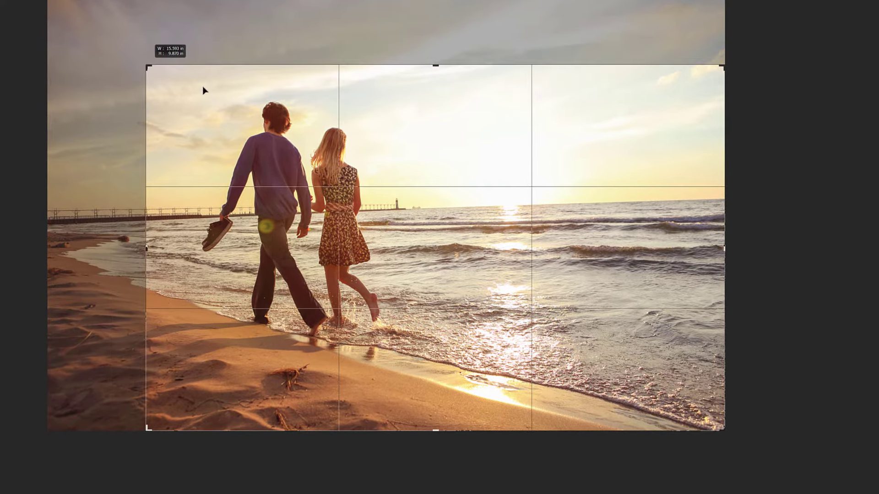
{"action": "mouse_move", "coordinate": [378, 153]}
{"action": "left_mouse_down"}
{"action": "mouse_move", "coordinate": [414, 190]}
{"action": "mouse_move", "coordinate": [387, 165]}
{"action": "mouse_move", "coordinate": [398, 171]}
{"action": "left_mouse_up"}
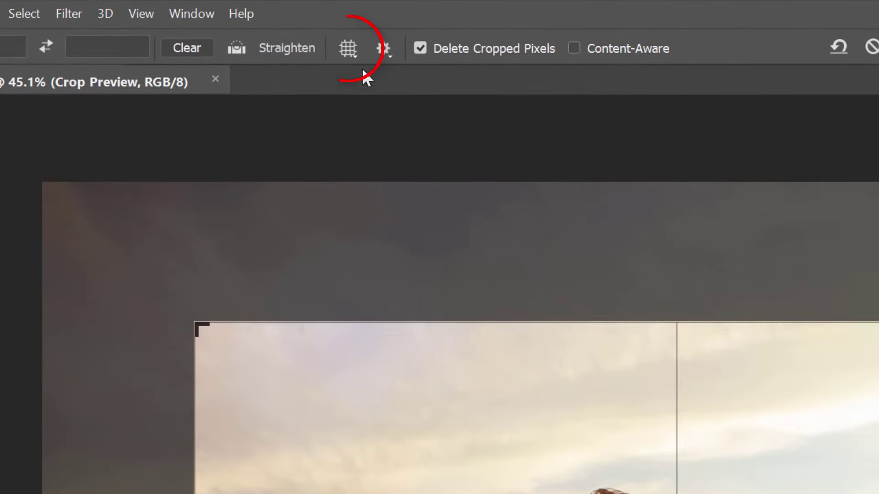
{"action": "left_click", "coordinate": [349, 50]}
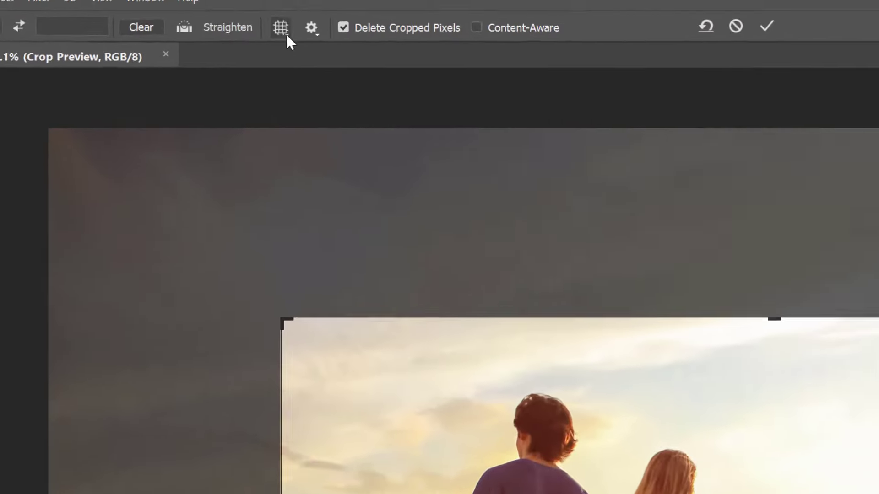
Set the crop overlay to Always Show Overlay, then narrow the crop and shift the photo left
{"action": "left_click", "coordinate": [285, 33]}
{"action": "left_click", "coordinate": [435, 236]}
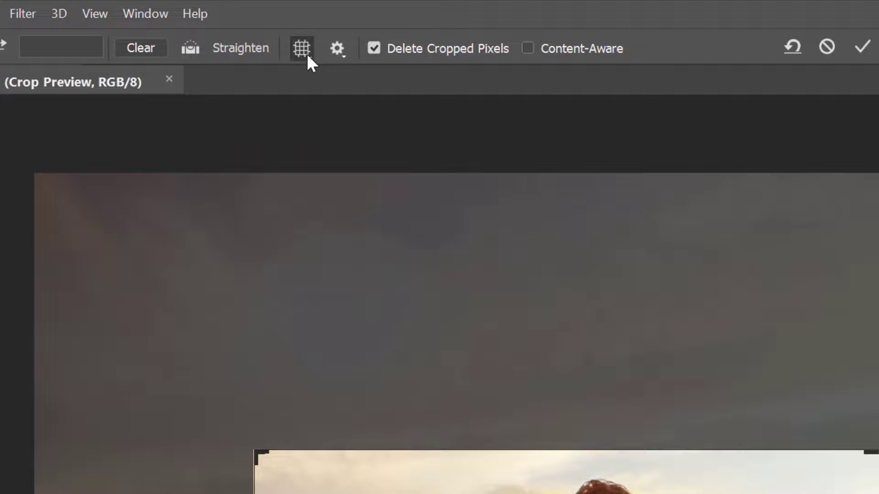
{"action": "left_click", "coordinate": [307, 55]}
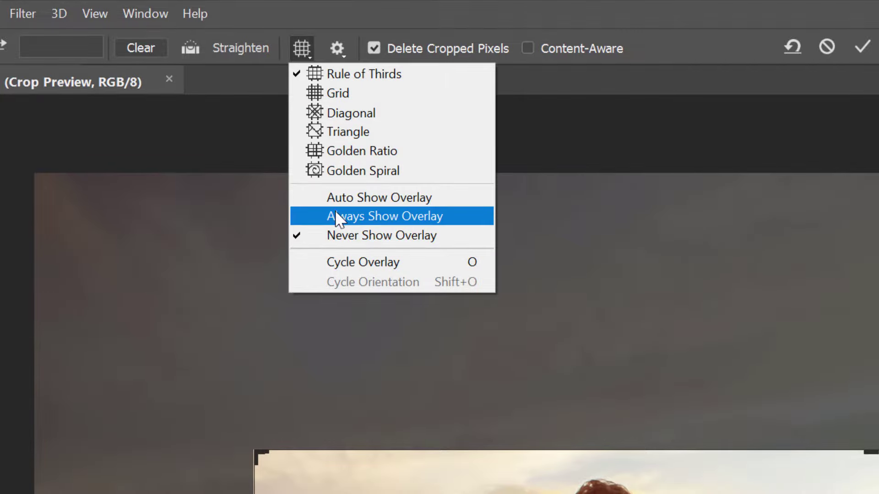
{"action": "left_click", "coordinate": [456, 223]}
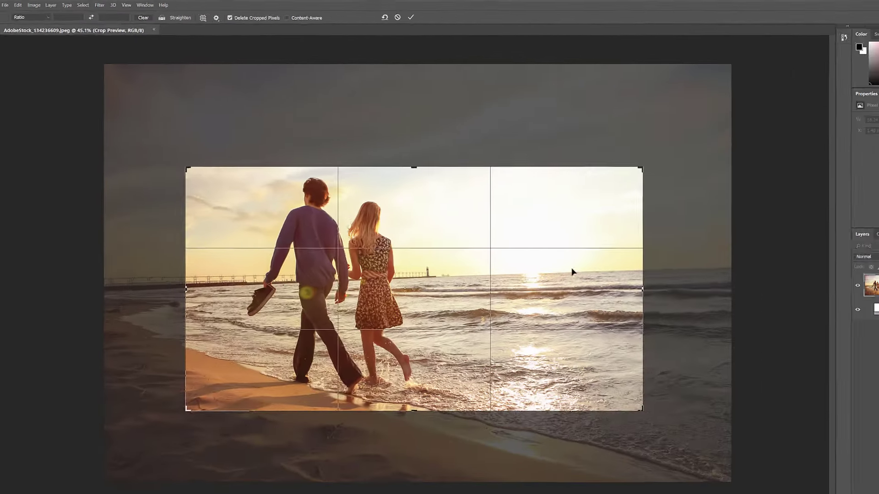
{"action": "left_click_drag", "start_coordinate": [641, 275], "coordinate": [554, 260]}
{"action": "left_click_drag", "start_coordinate": [423, 268], "coordinate": [391, 268]}
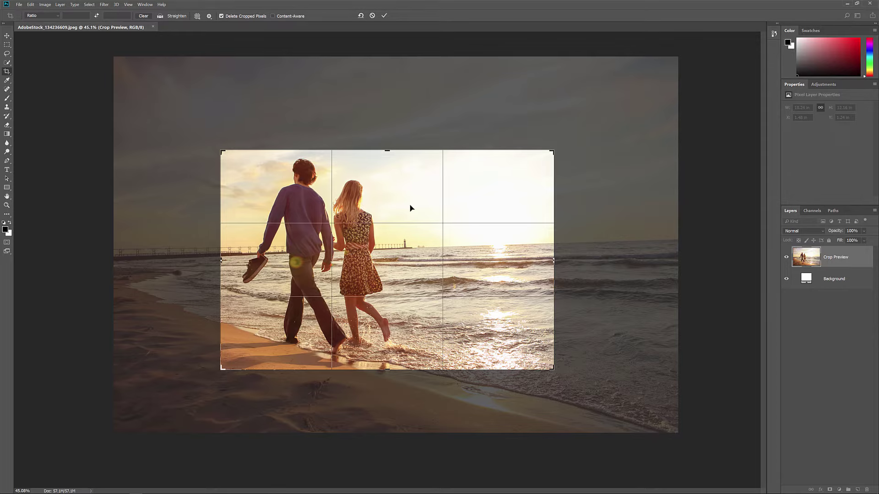
Apply the tighter crop, then undo it to restore the full 18.24 × 12.16 in photo
{"action": "key", "text": "Return"}
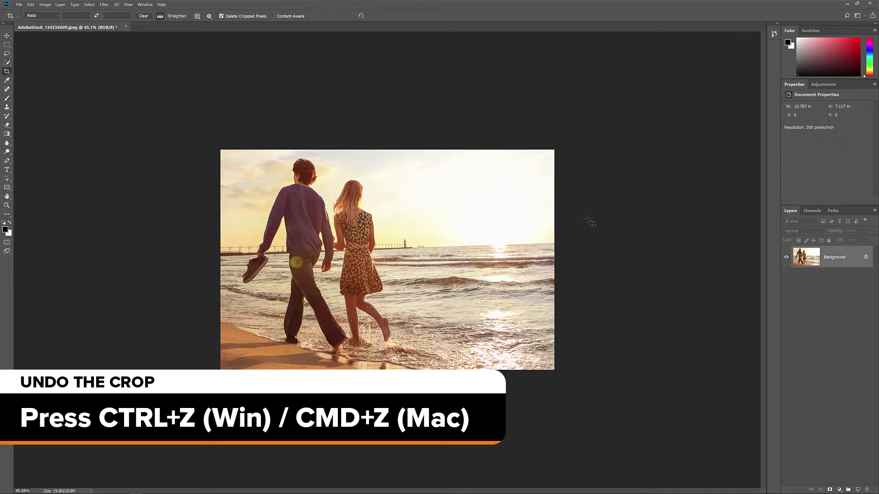
{"action": "key", "text": "ctrl+z"}
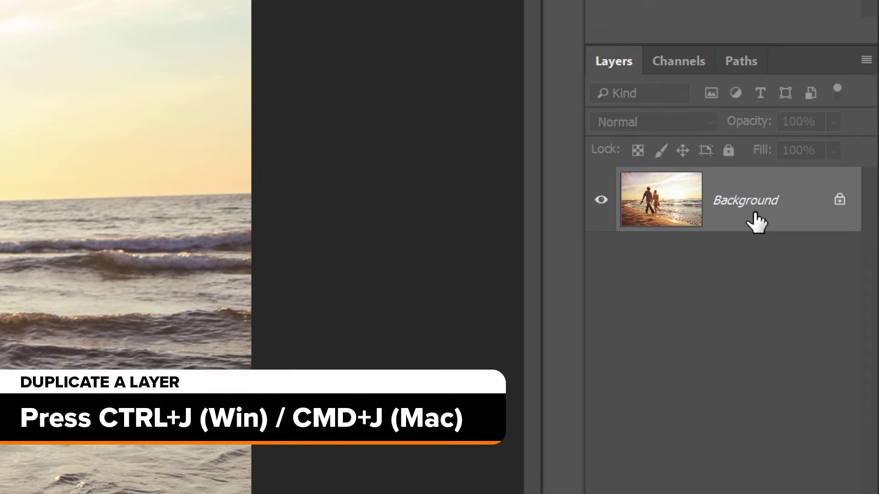
Duplicate the Background layer and crop outward past every edge for an even white border
{"action": "key", "text": "ctrl+j"}
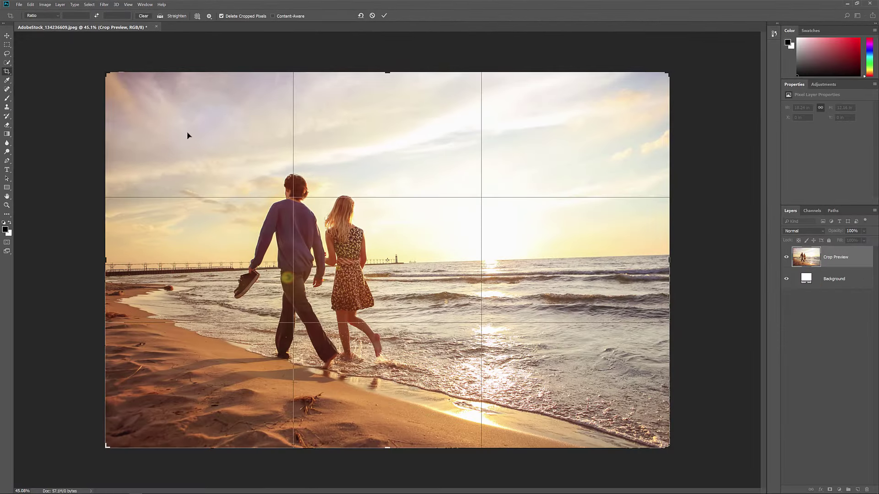
{"action": "left_click_drag", "start_coordinate": [106, 260], "coordinate": [69, 260]}
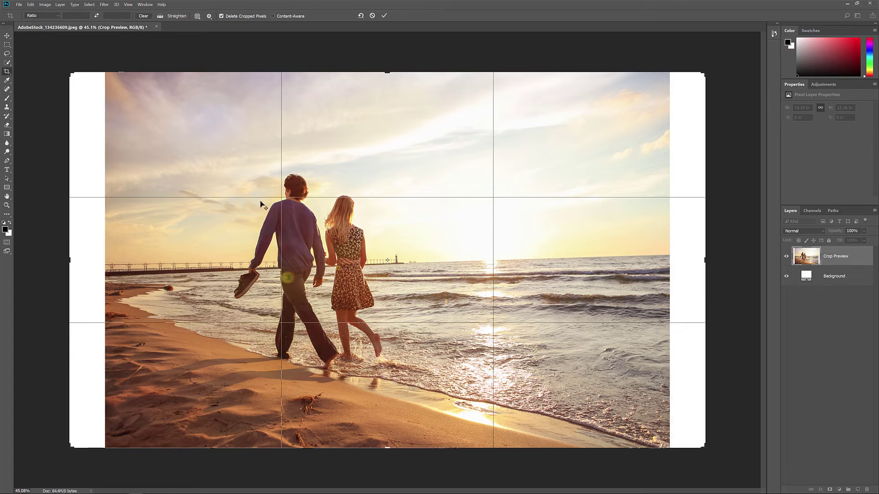
{"action": "left_click_drag", "start_coordinate": [387, 72], "coordinate": [390, 44]}
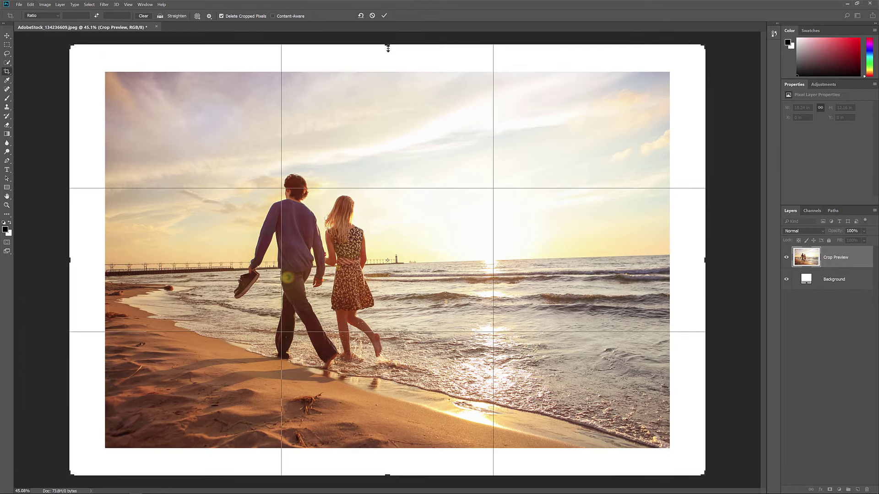
{"action": "left_click_drag", "start_coordinate": [69, 260], "coordinate": [72, 260]}
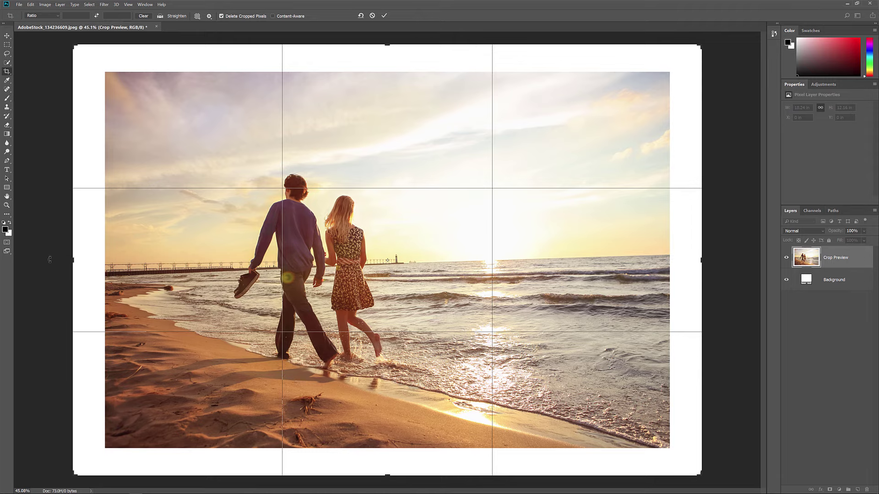
{"action": "key", "text": "Return"}
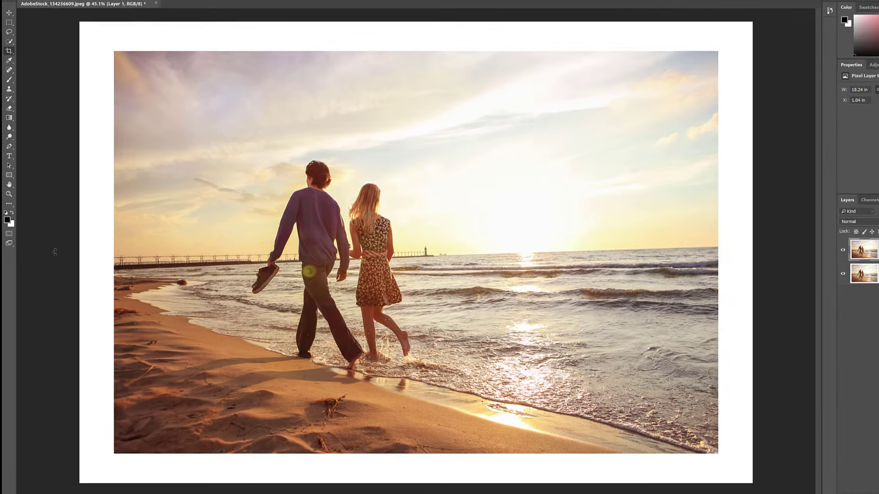